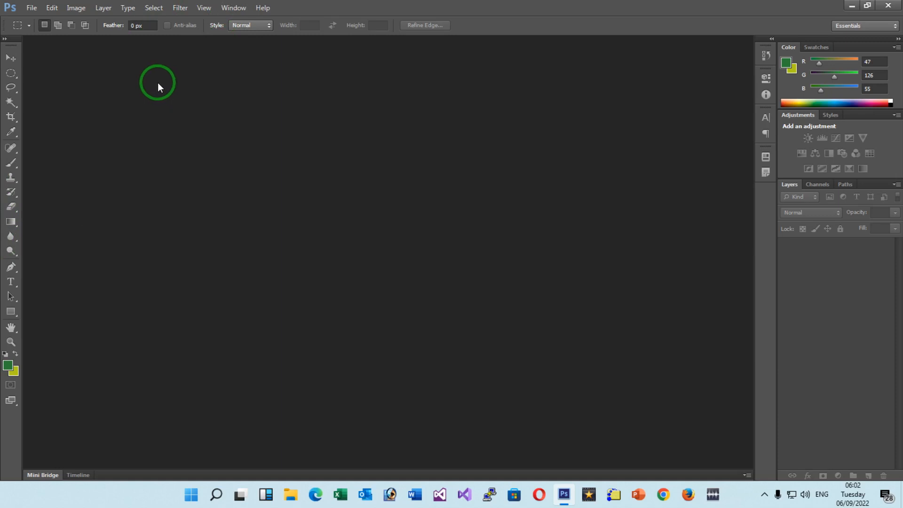
Step: Start a new document and name it Ps
click(29, 10)
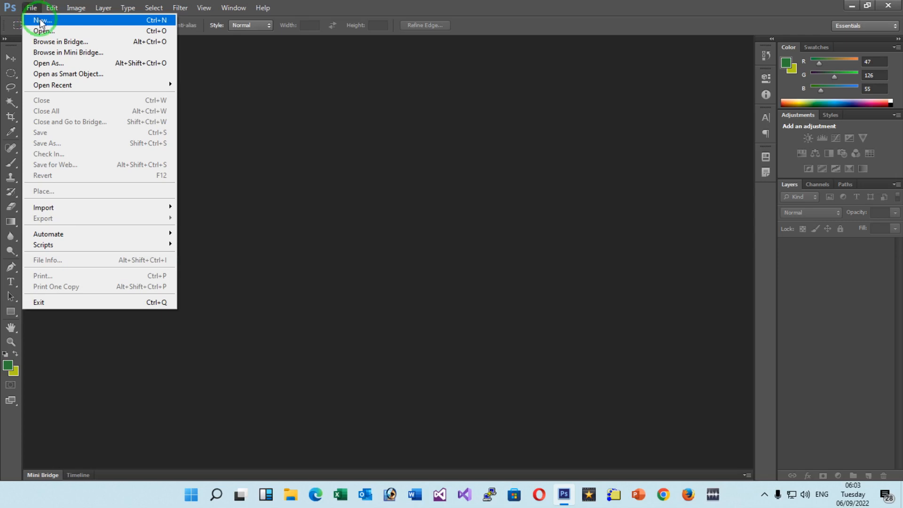
click(40, 20)
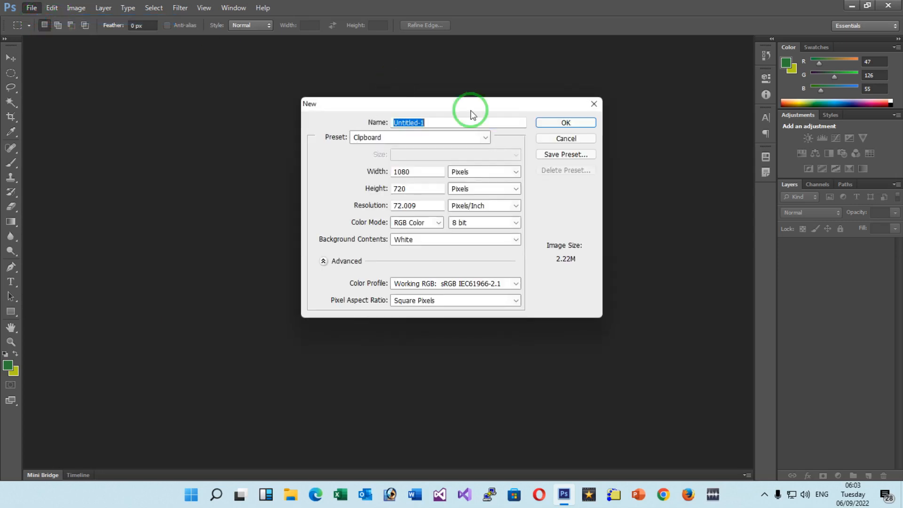
drag(425, 120, 288, 120)
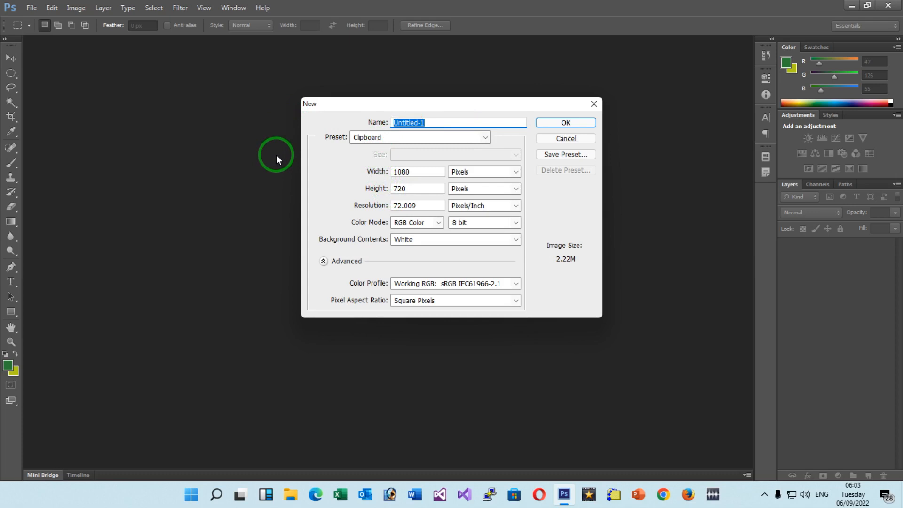
text(P)
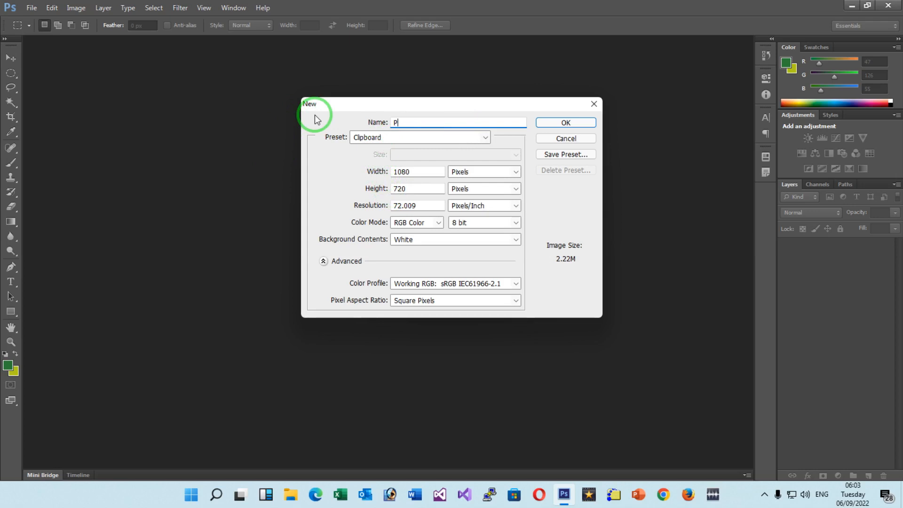
text(s)
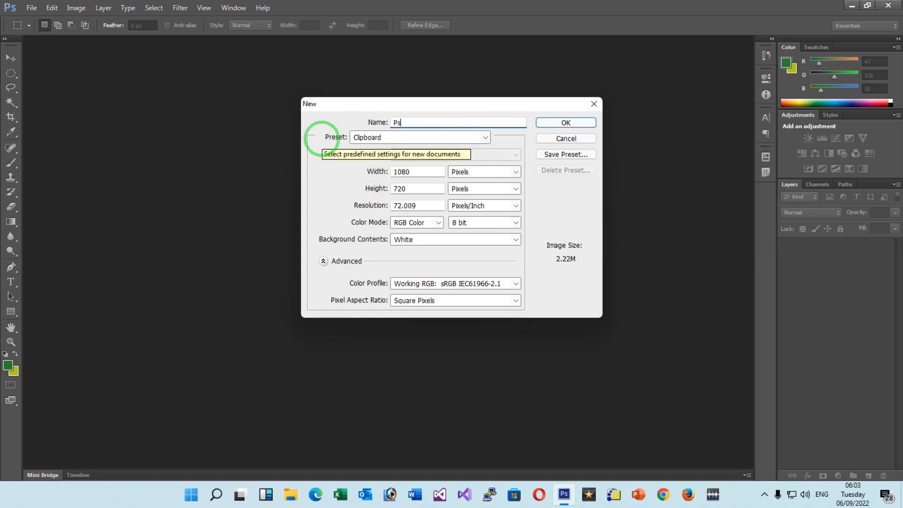
Step: Choose the Clipboard preset for the new document, with pixels as the unit for its width and height
click(392, 137)
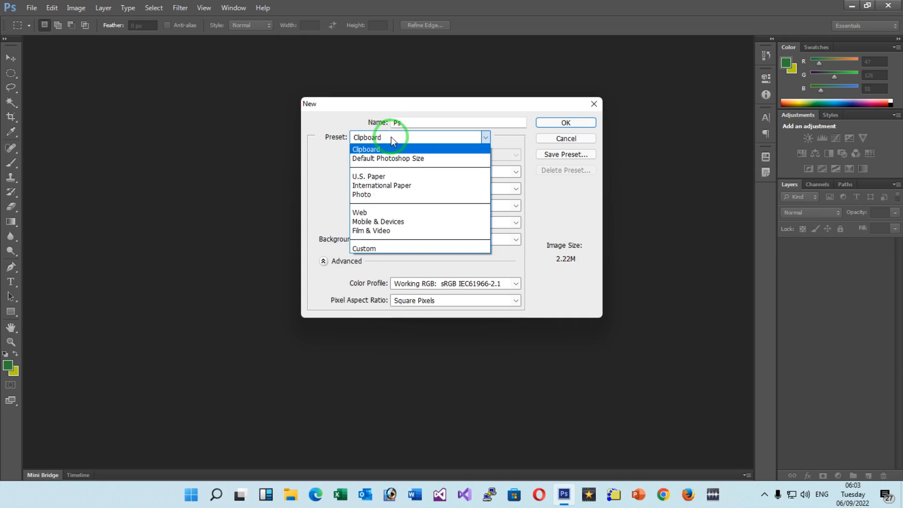
click(391, 137)
click(391, 137)
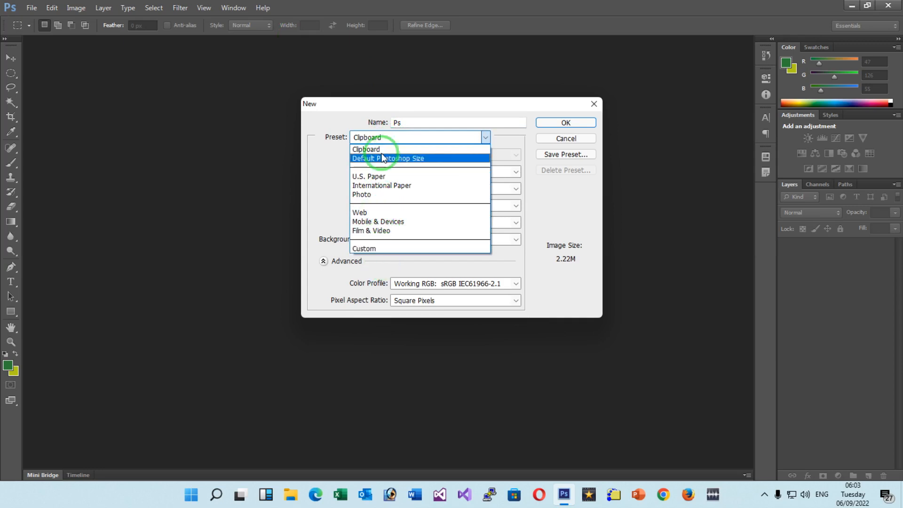
click(414, 149)
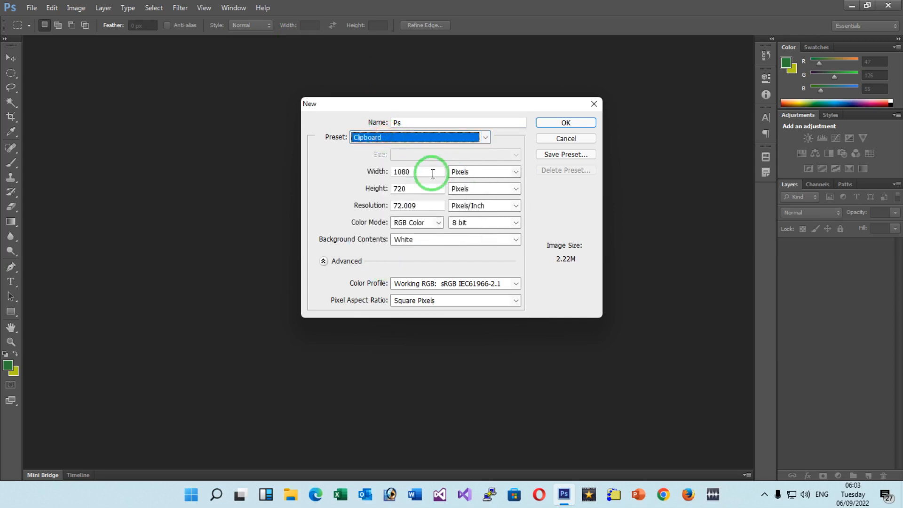
click(466, 172)
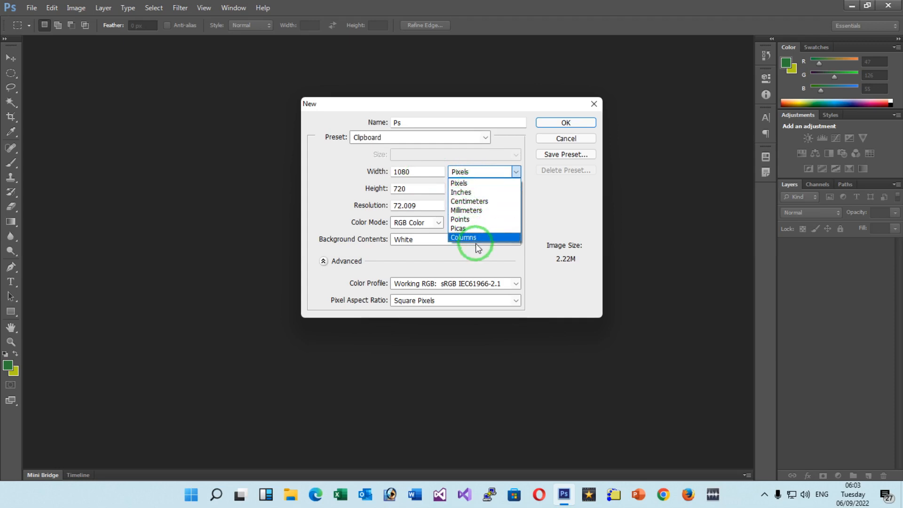
click(475, 184)
drag(421, 172, 307, 172)
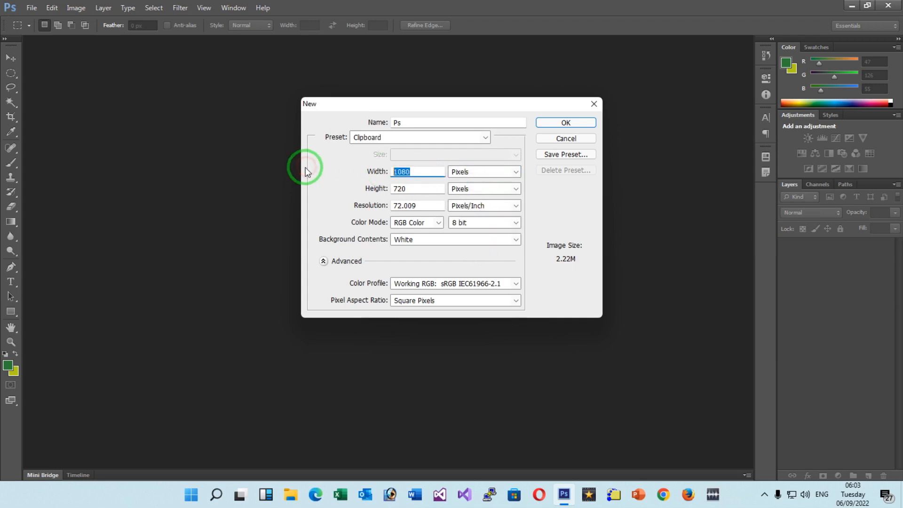
click(461, 189)
click(462, 189)
drag(416, 188, 333, 178)
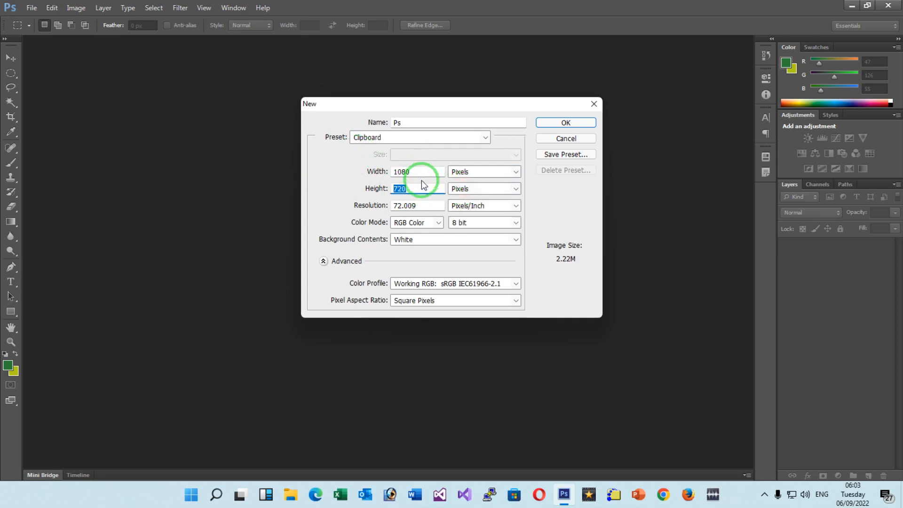
Step: Set the new document's resolution to 72 pixels/inch
click(423, 204)
drag(440, 206, 301, 261)
text(7)
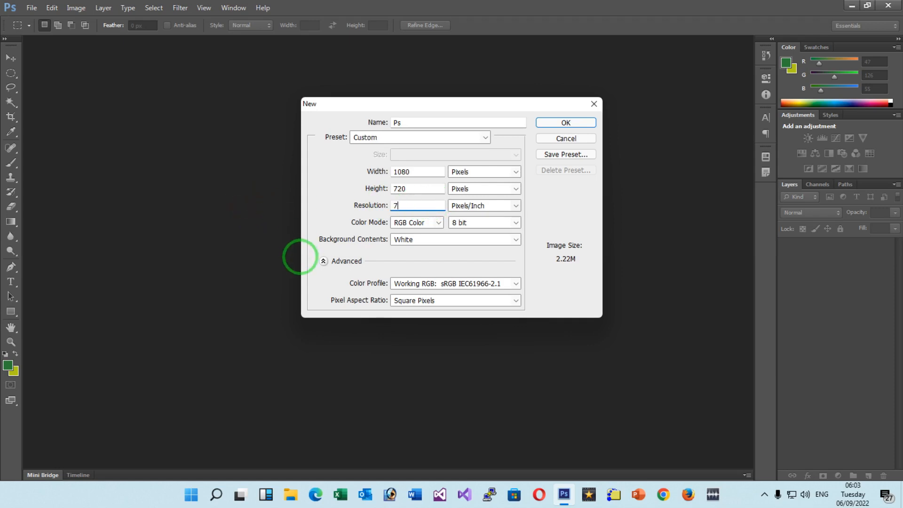
text(2)
drag(303, 207, 430, 207)
Step: Choose RGB Color as the color mode with 8 bit depth for the new document
click(419, 222)
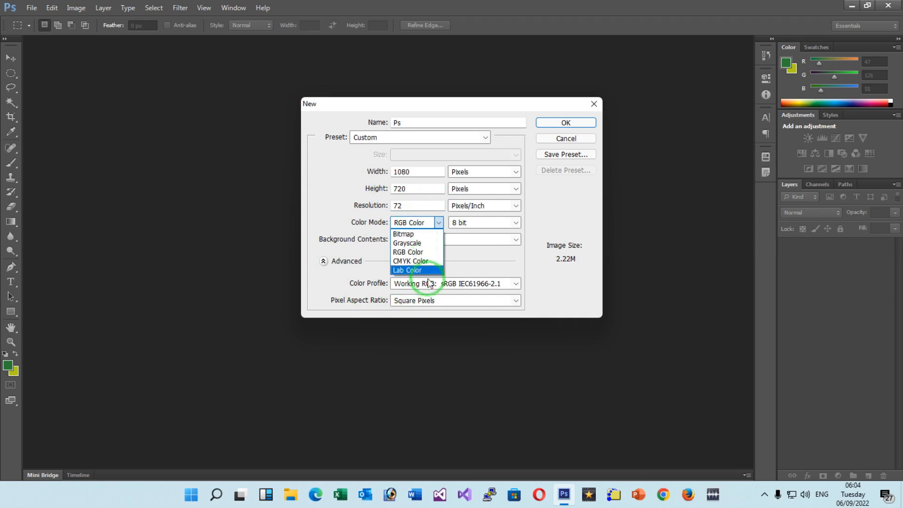
click(427, 252)
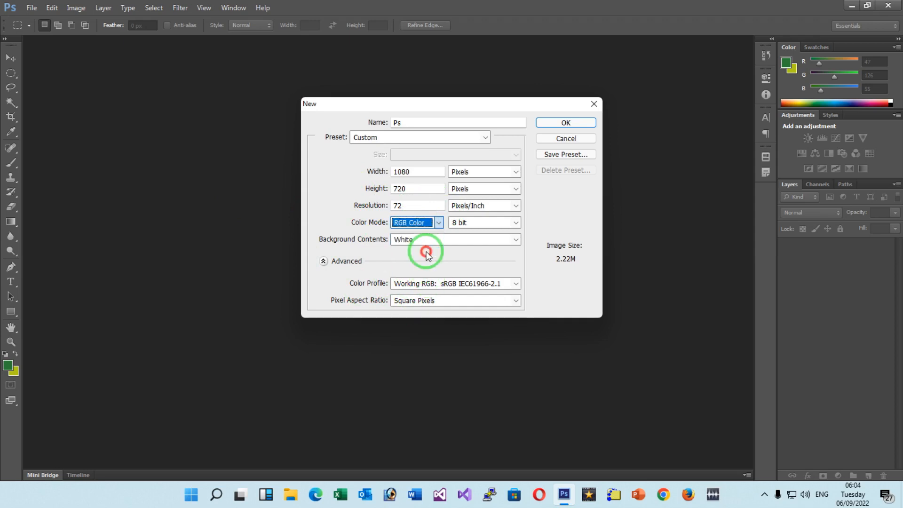
click(486, 226)
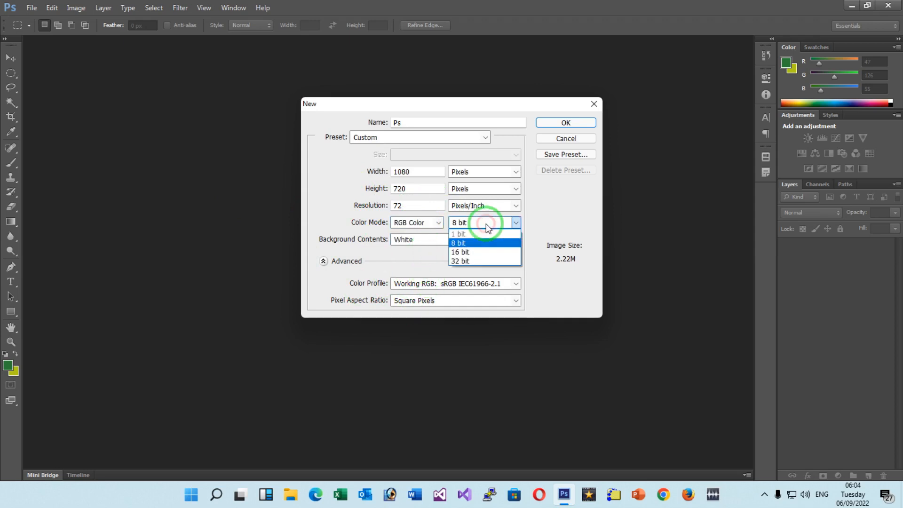
click(466, 243)
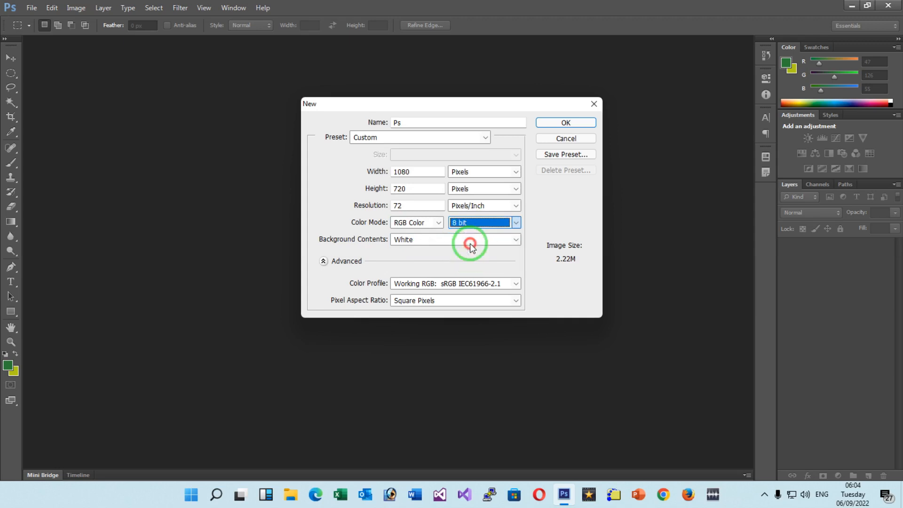
Step: Create the document with Background Color as its background contents, and check the current background color in the Color Picker
click(443, 240)
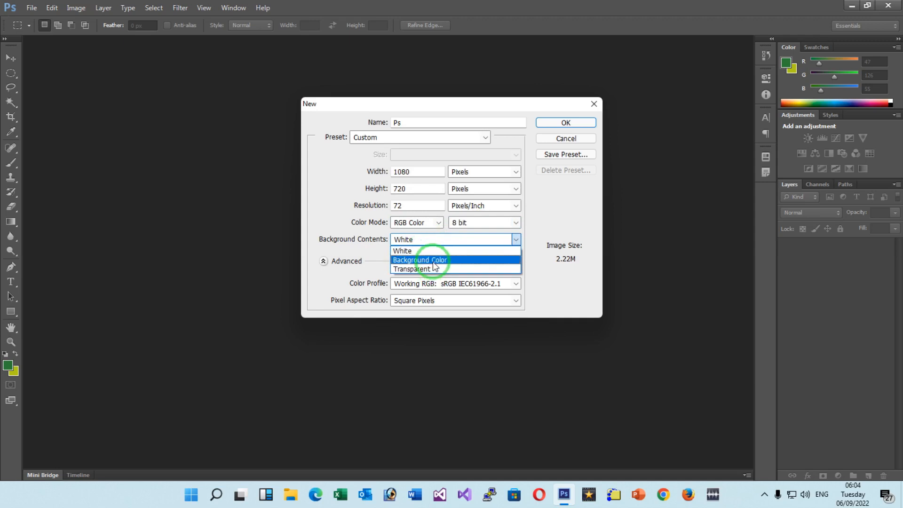
click(433, 260)
click(552, 122)
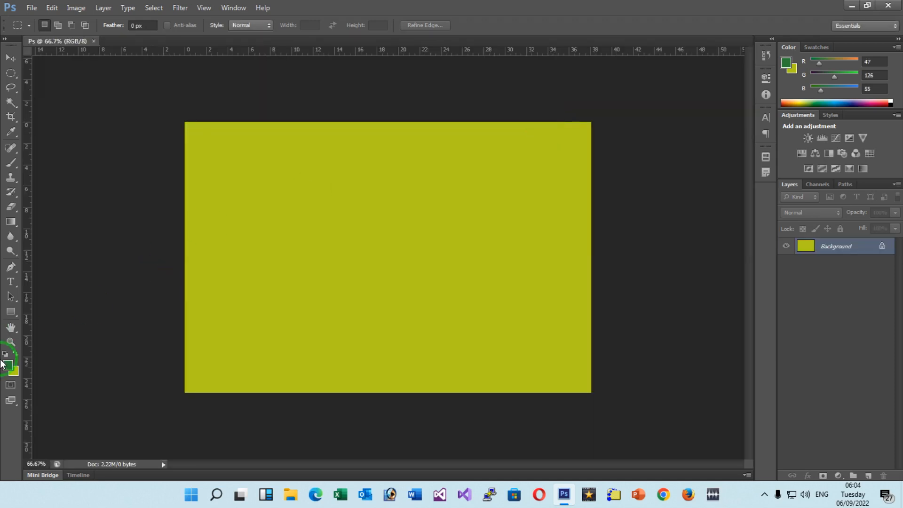
click(16, 374)
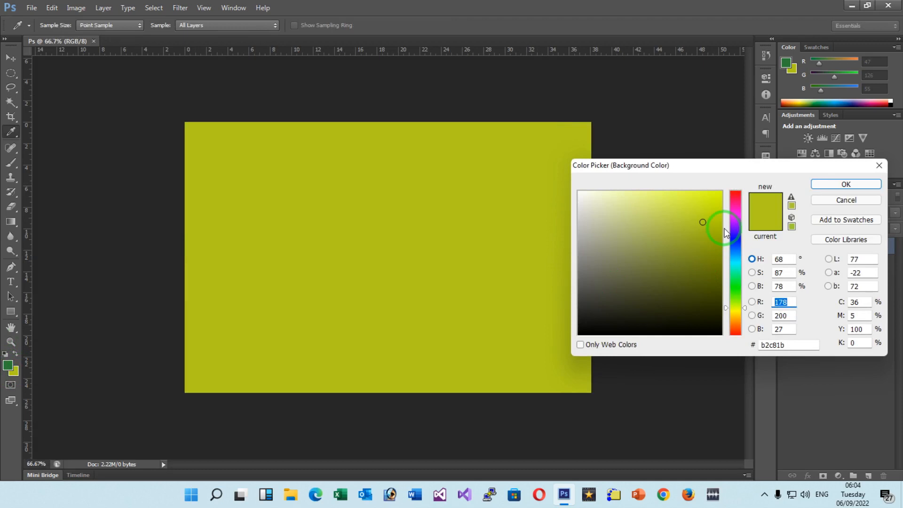
click(836, 201)
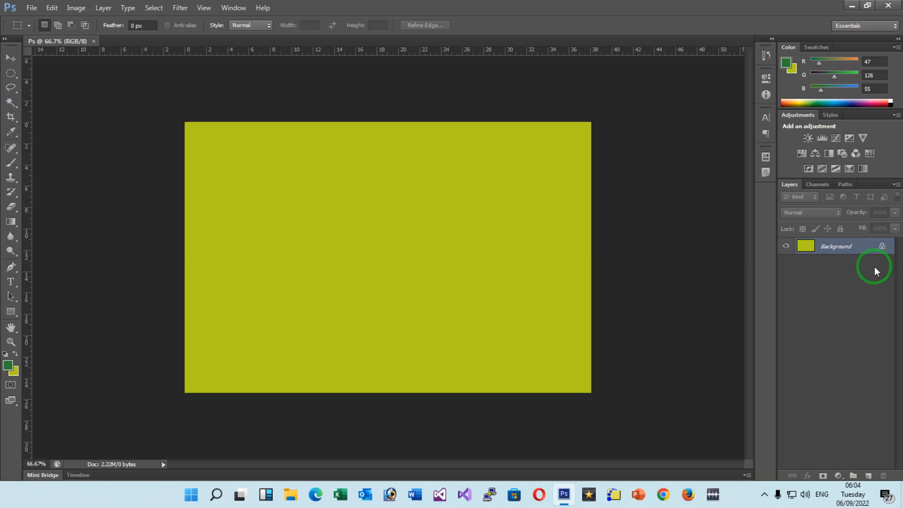
Step: Convert the locked Background layer into a regular layer with the default name and settings
double_click(863, 248)
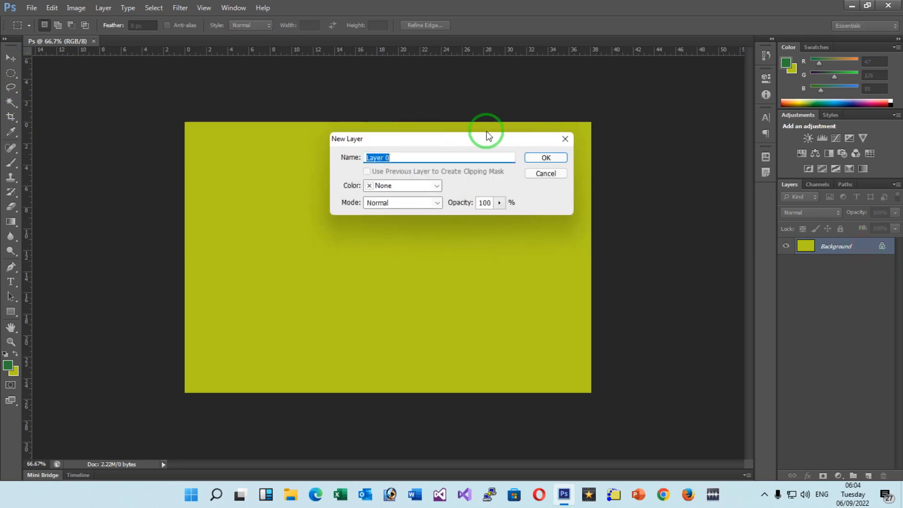
click(548, 158)
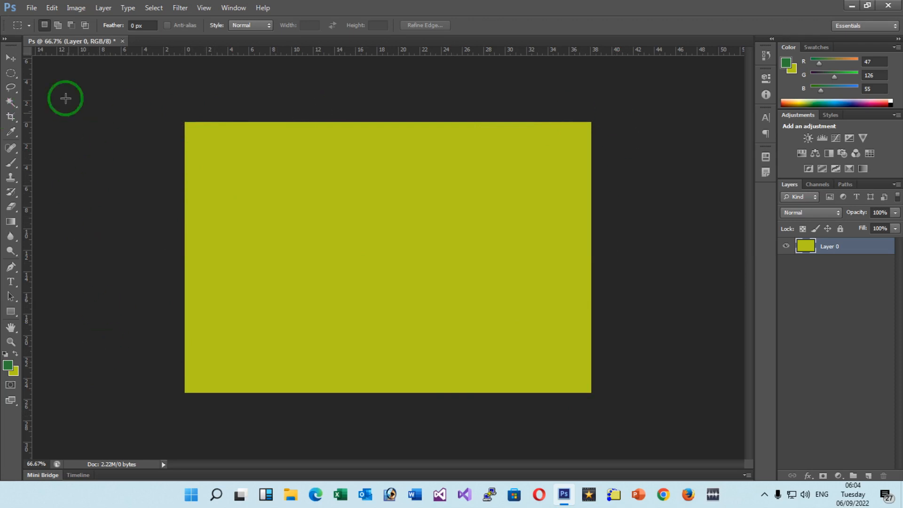
Step: Resize the image to a document size of 640 points wide by 420 points high
click(71, 8)
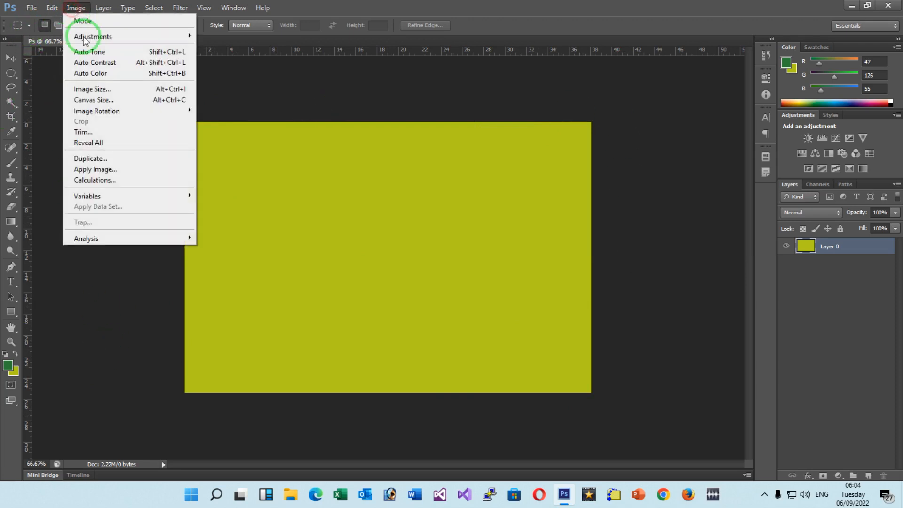
click(94, 87)
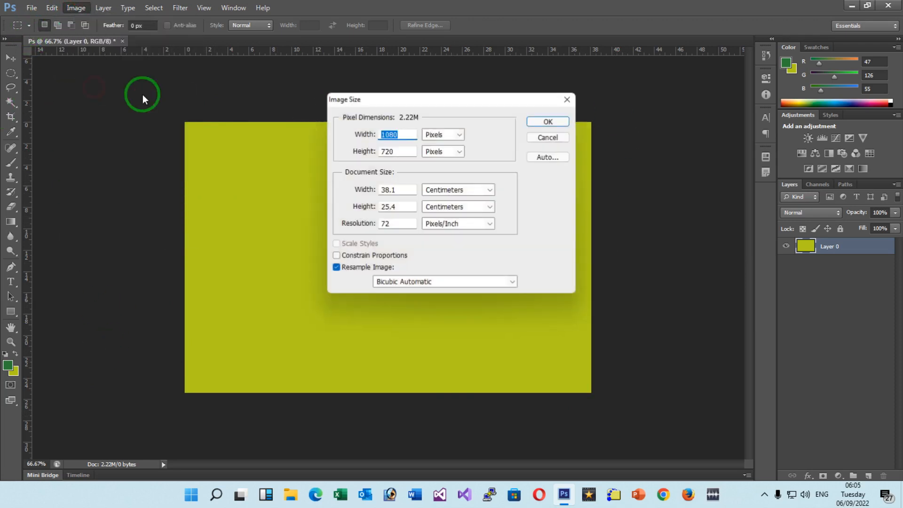
click(455, 190)
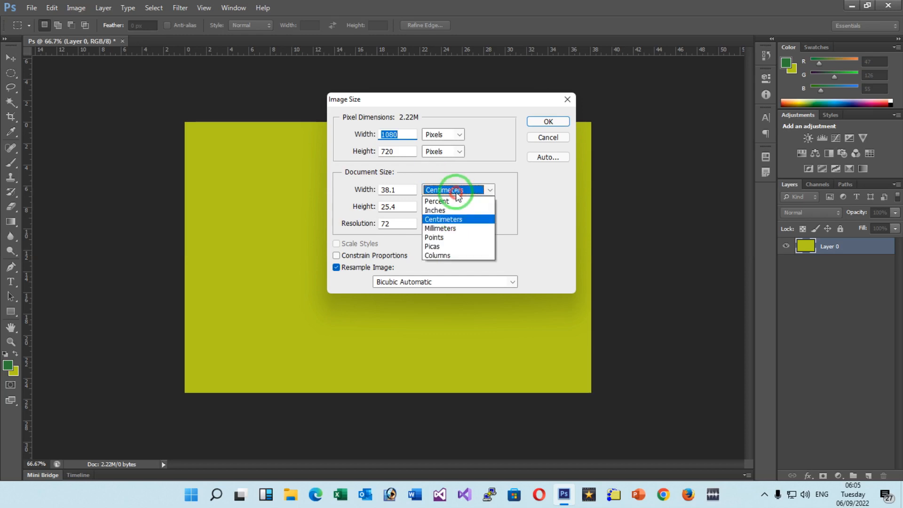
click(455, 237)
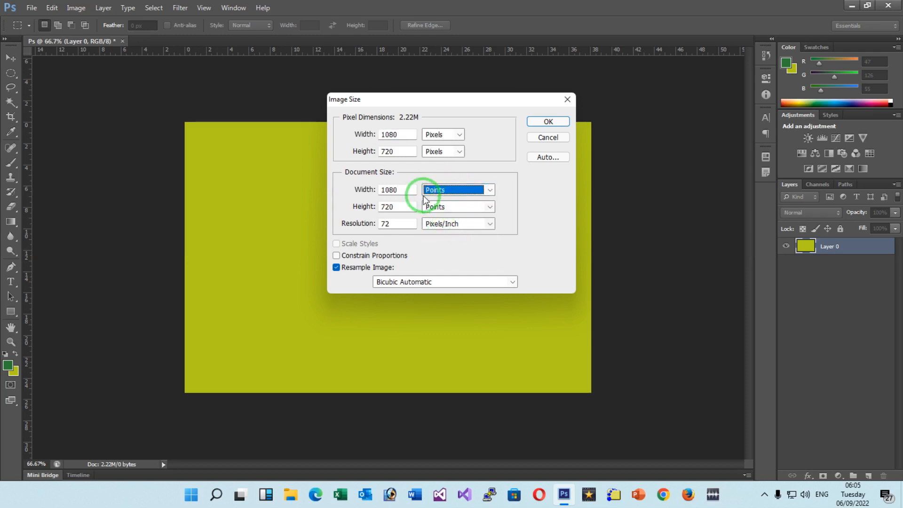
click(407, 189)
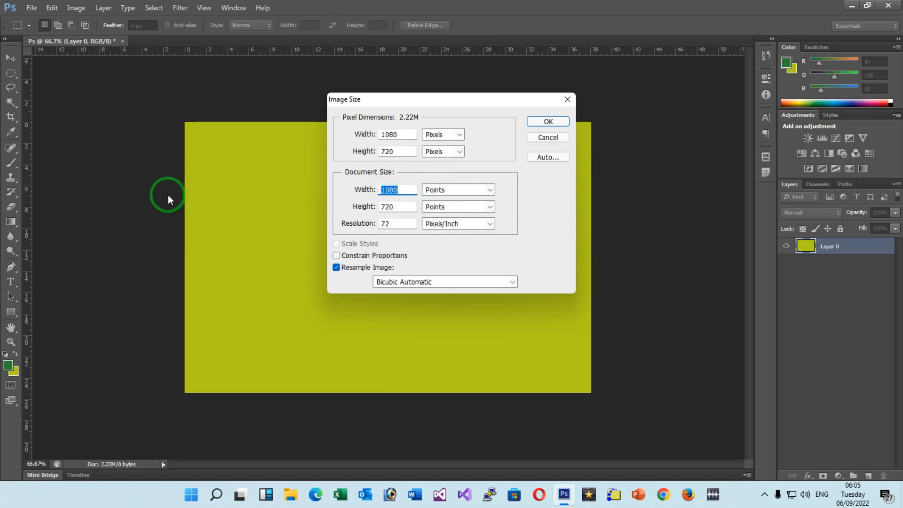
text(640)
click(400, 206)
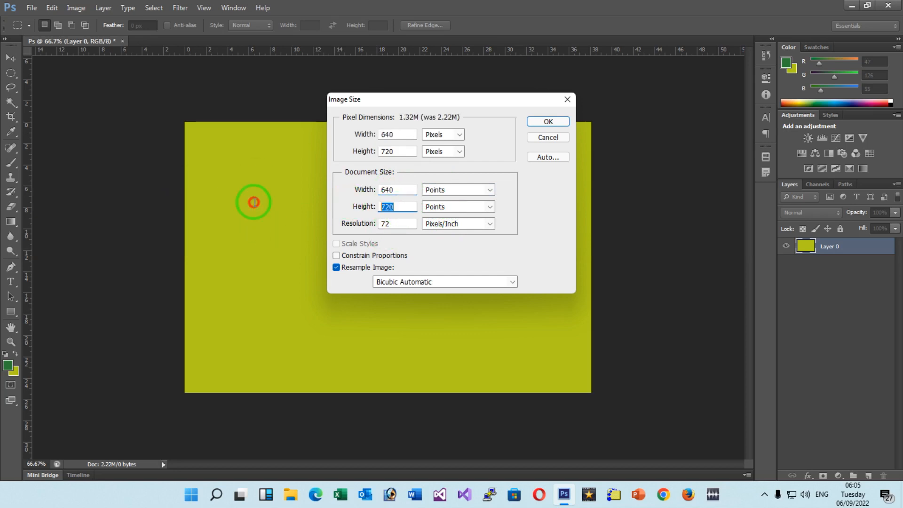
text(4)
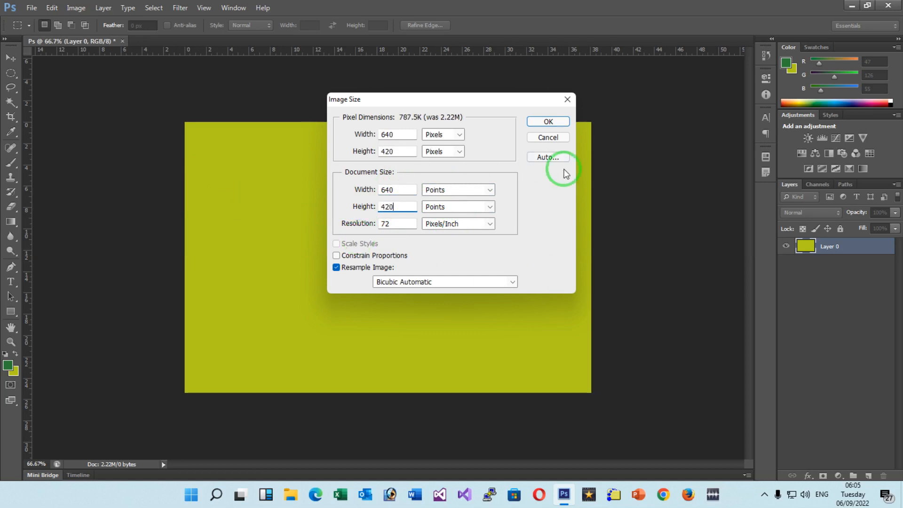
click(548, 121)
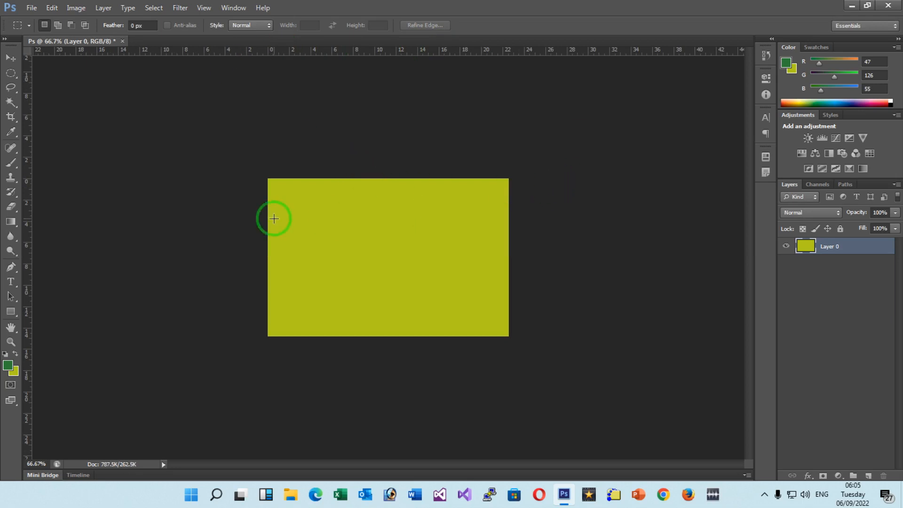
Step: Enlarge the canvas to 1080 points wide by 720 points high, keeping the anchor in the center
click(75, 8)
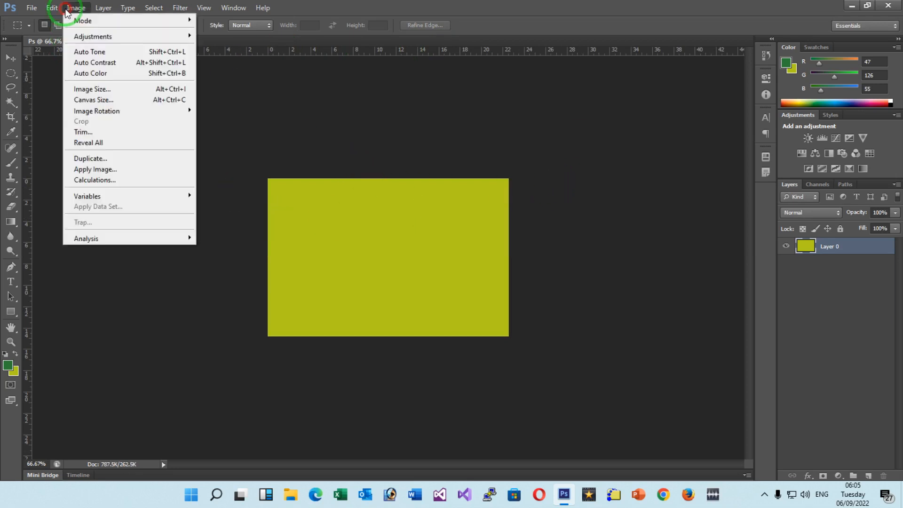
click(110, 99)
click(485, 175)
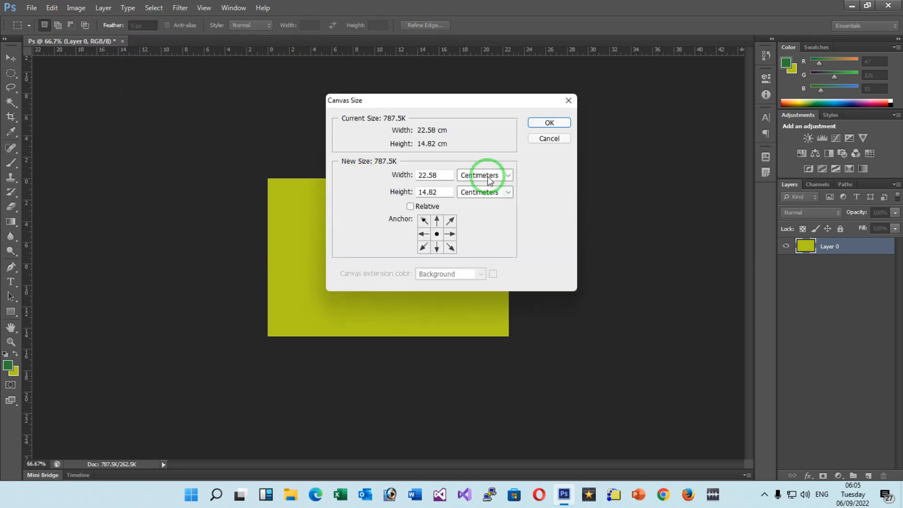
click(469, 232)
drag(447, 175, 251, 173)
text(1)
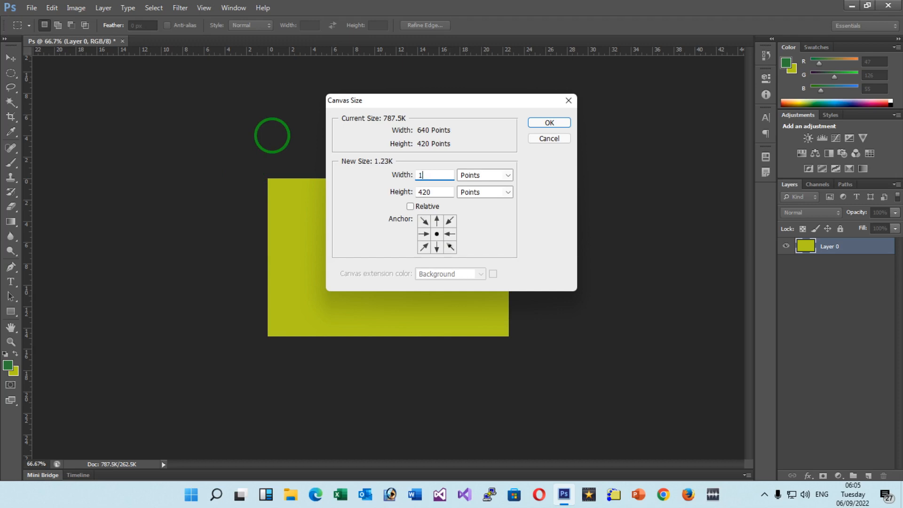
text(080)
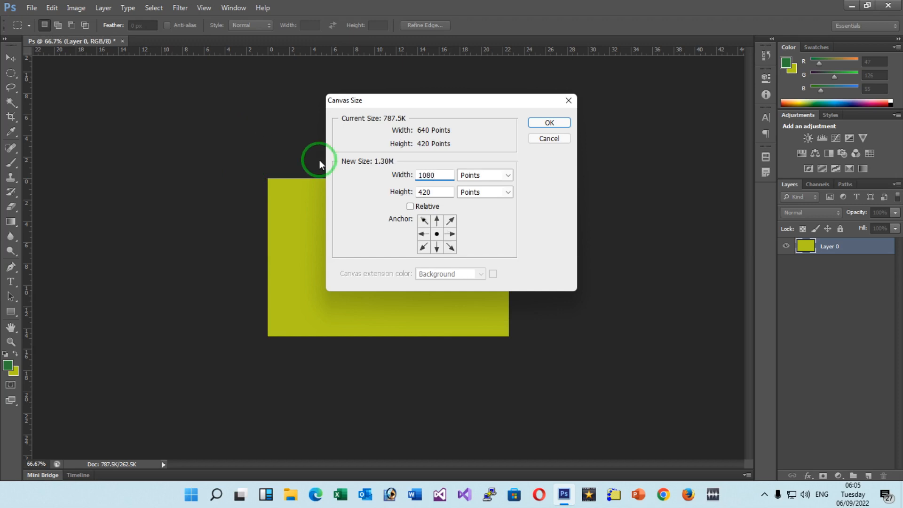
drag(440, 192, 245, 163)
text(720)
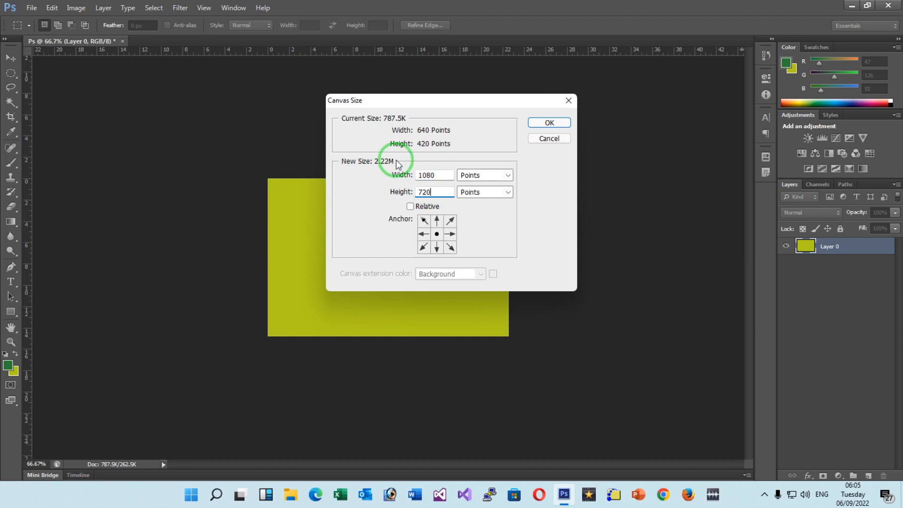
click(548, 122)
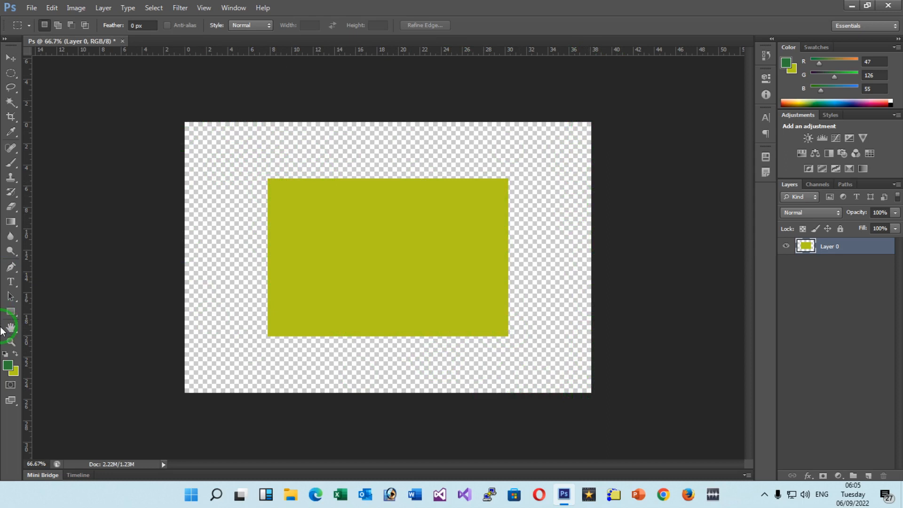
Step: Add the text PHOTOSHOP and move it into the transparent area above the colored rectangle
click(11, 281)
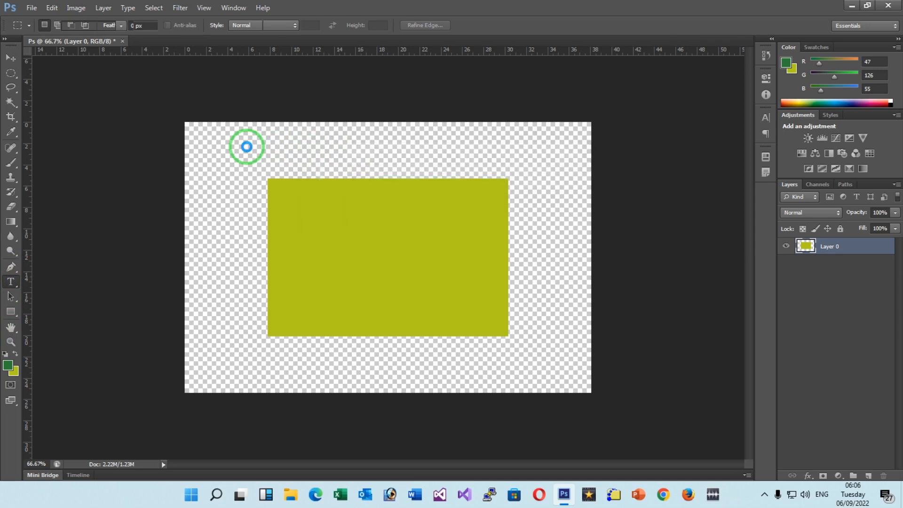
click(245, 149)
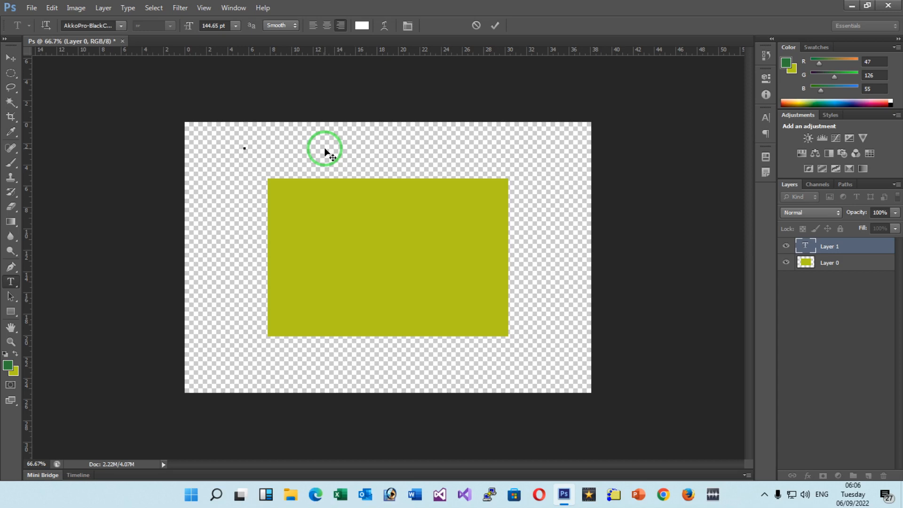
text(PHOTOSHOP)
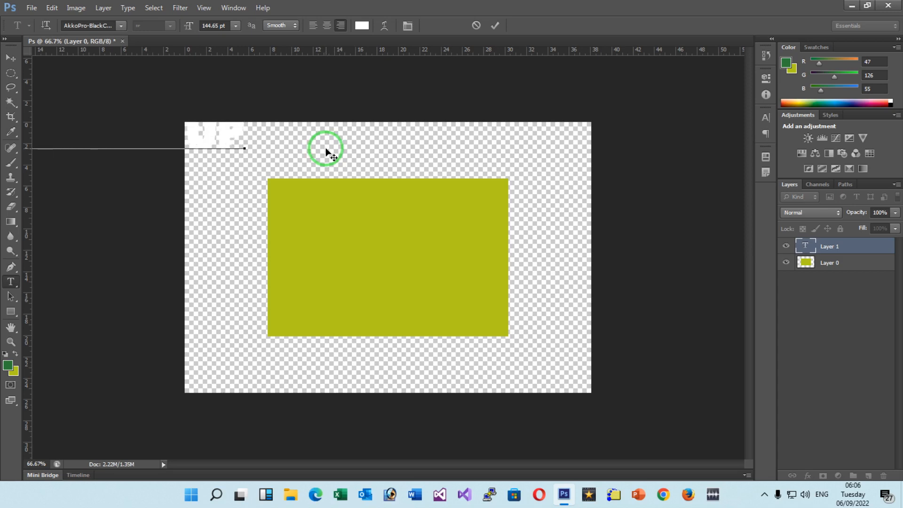
click(14, 63)
drag(232, 135, 481, 151)
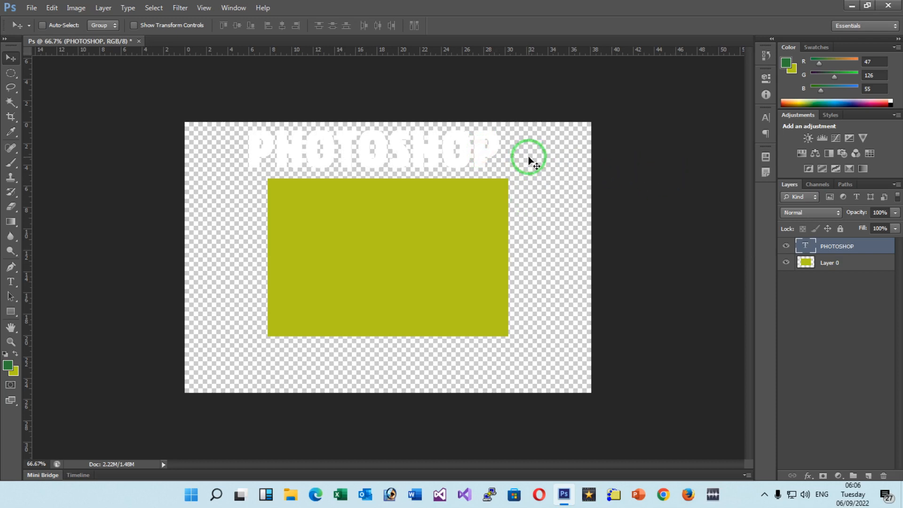
Step: Recolor the whole PHOTOSHOP text to red (#e62e2e) and shift it slightly to the right above the rectangle
click(11, 282)
click(370, 156)
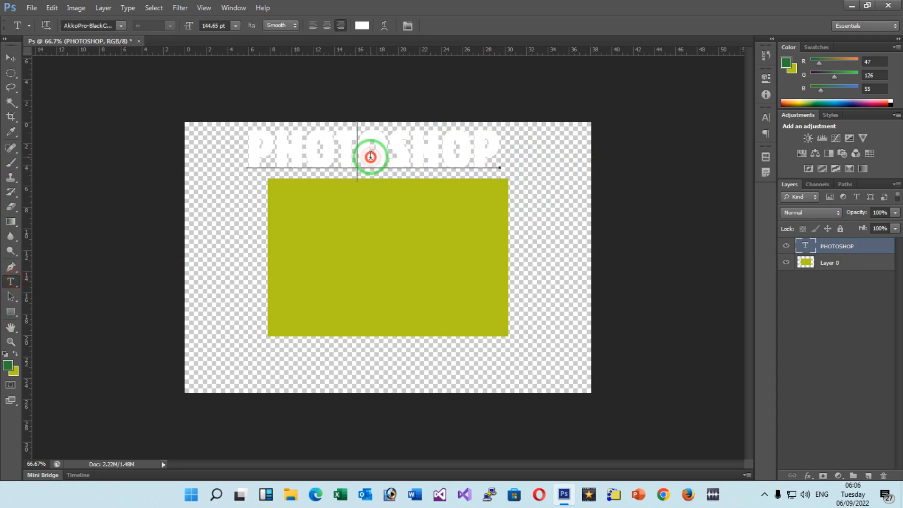
double_click(371, 156)
click(365, 26)
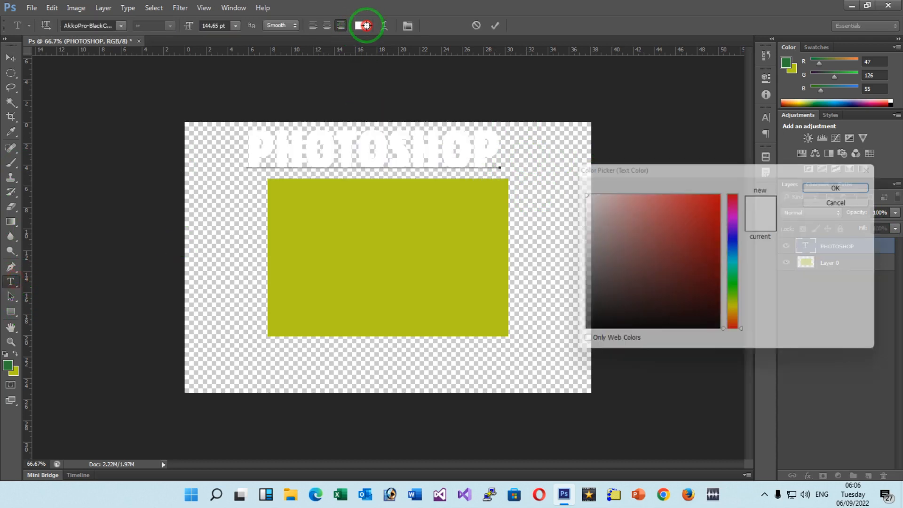
click(725, 192)
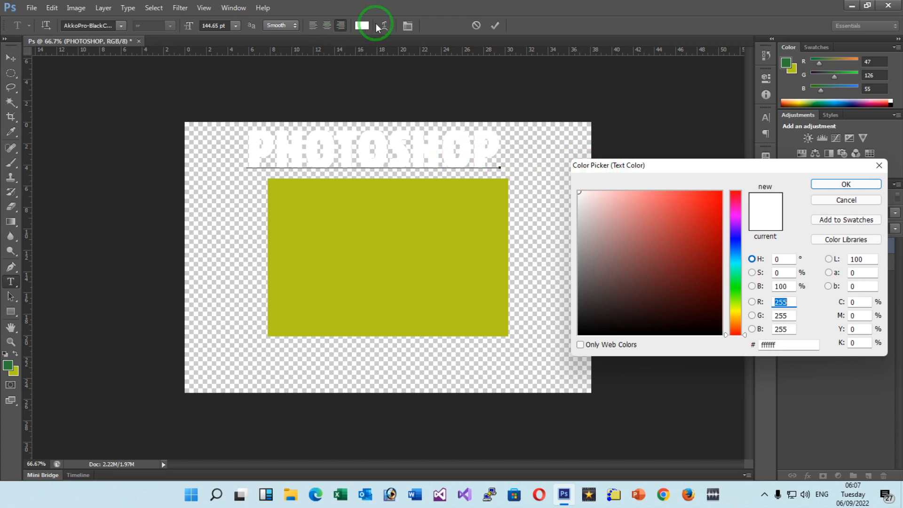
drag(673, 217, 720, 210)
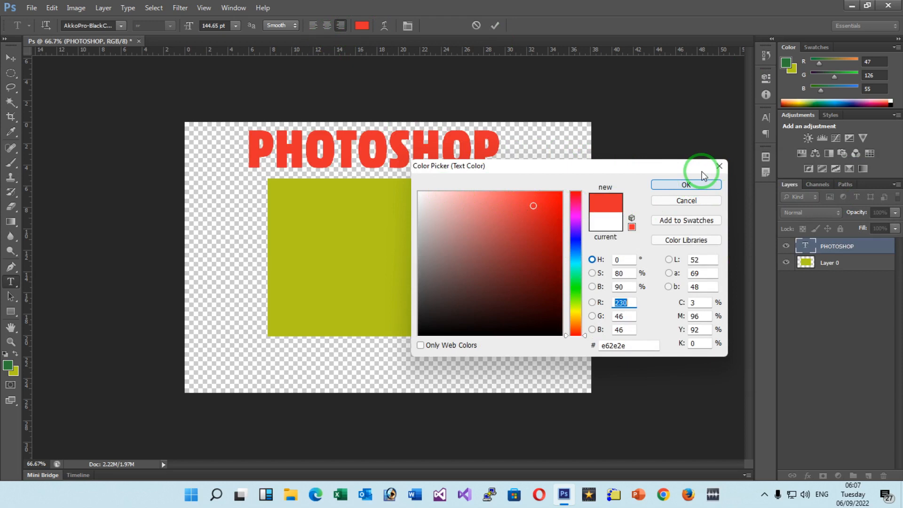
click(700, 183)
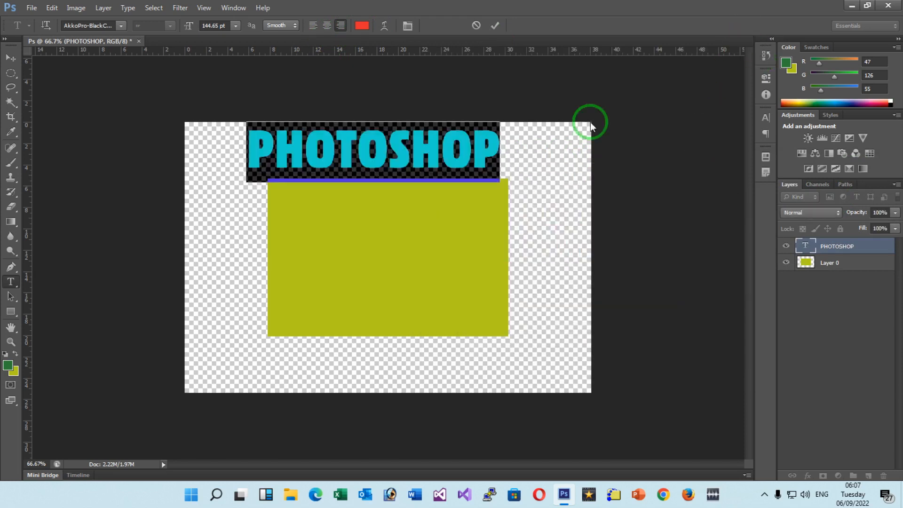
click(11, 57)
drag(371, 141, 390, 141)
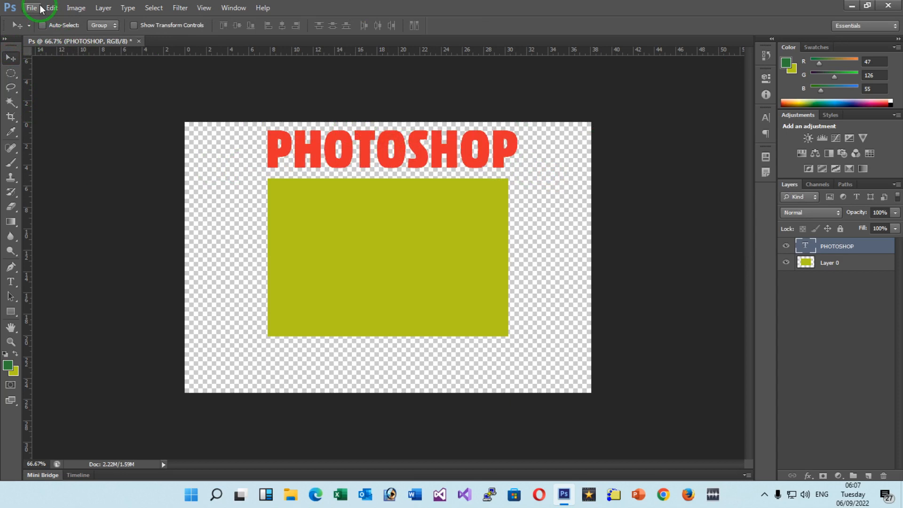
Step: Save the document as Ps.psd in the web folder in Photoshop format, with Maximize Compatibility on
click(31, 8)
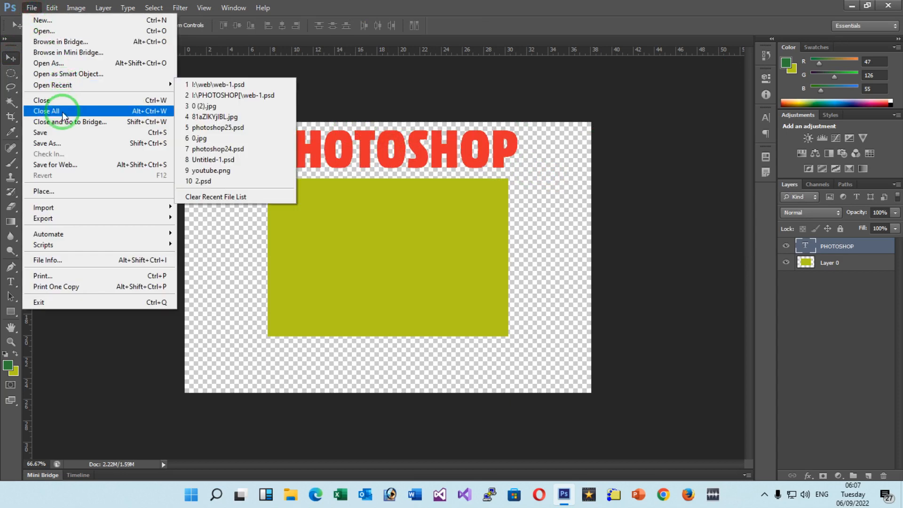
click(59, 133)
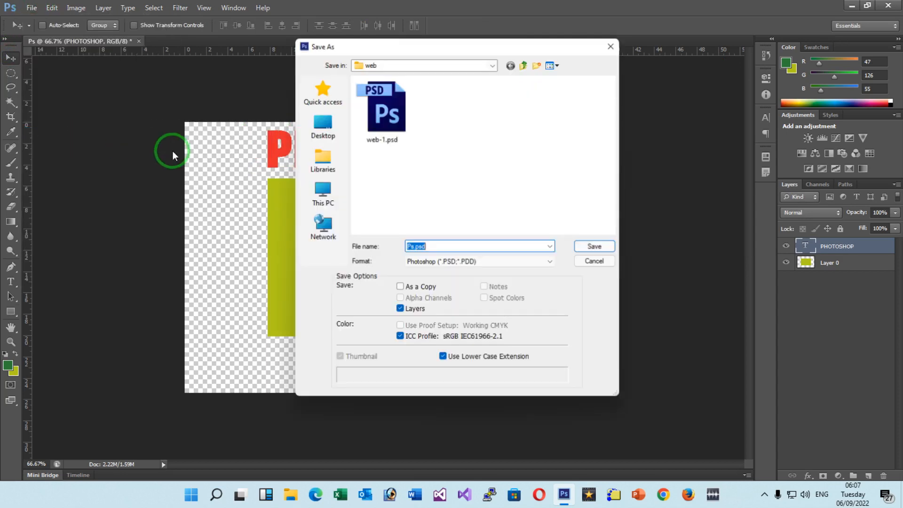
click(484, 262)
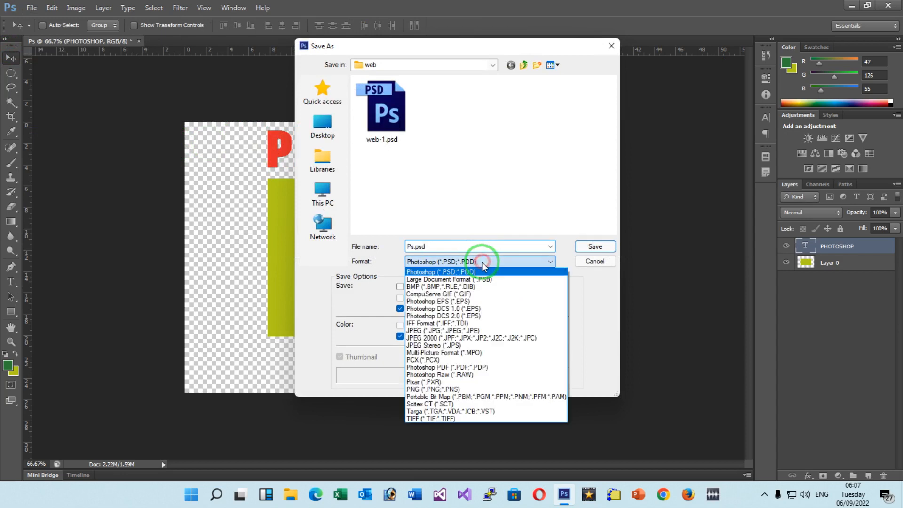
click(483, 264)
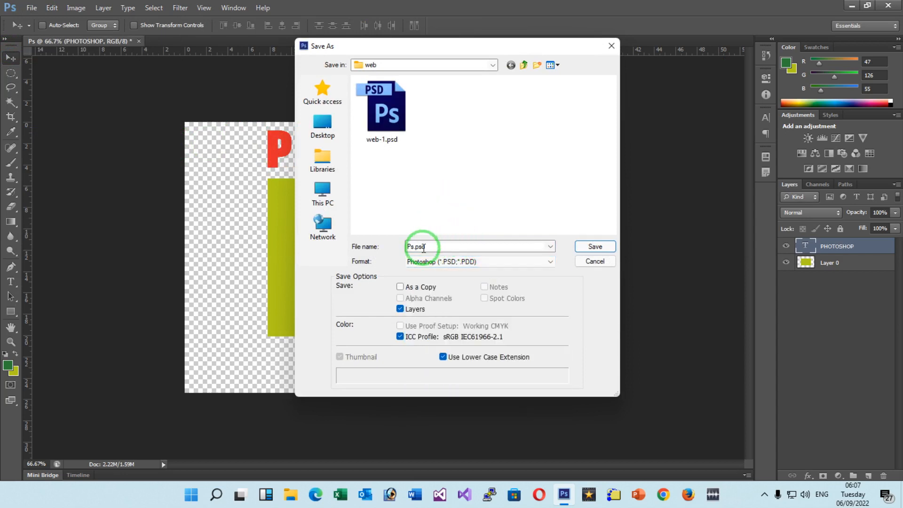
click(595, 246)
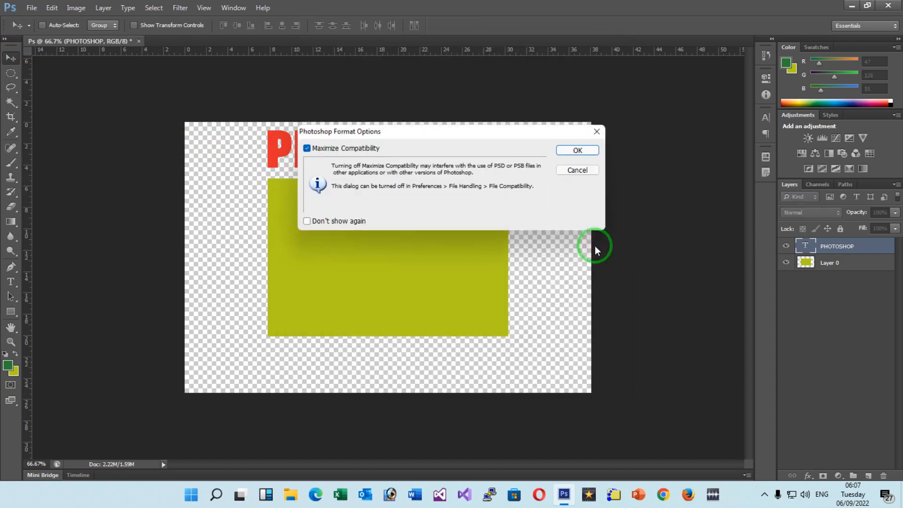
click(578, 150)
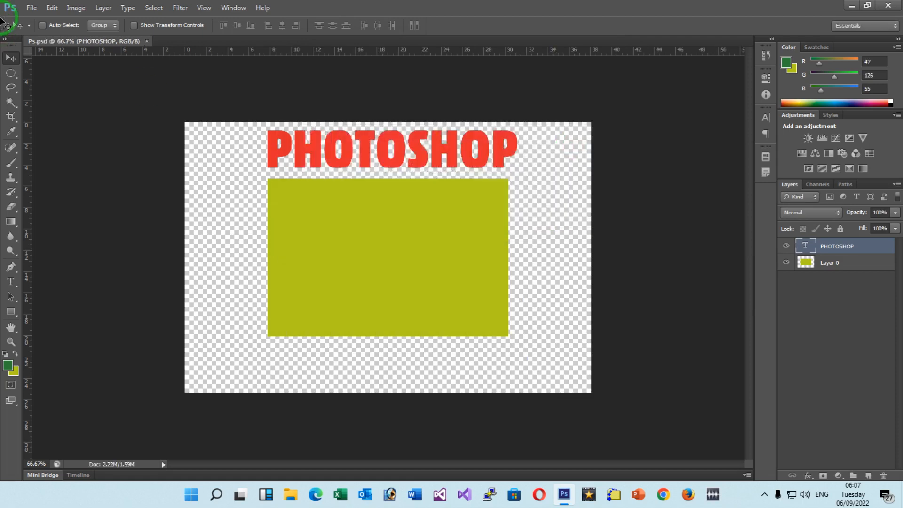
Step: Save a JPEG copy named Ps.jpg to the Desktop at quality 12 (Maximum) with the Baseline ("Standard") format option
click(30, 8)
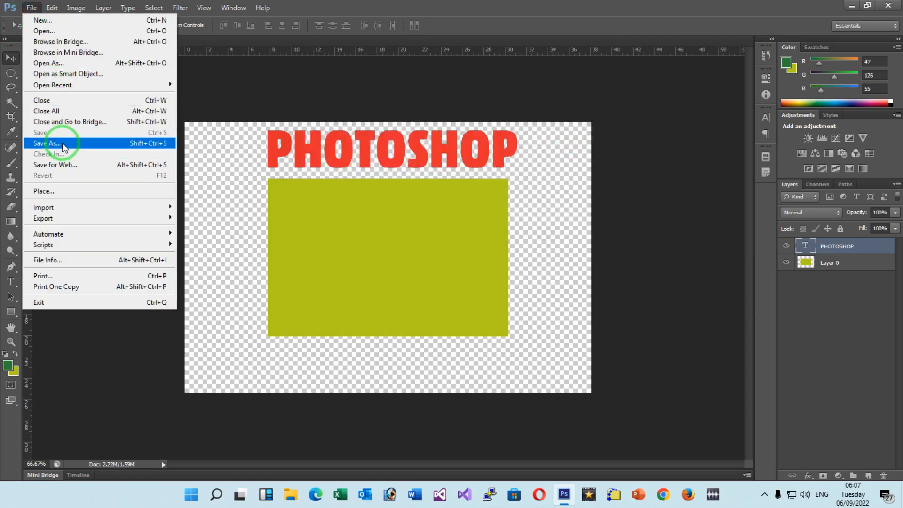
click(62, 144)
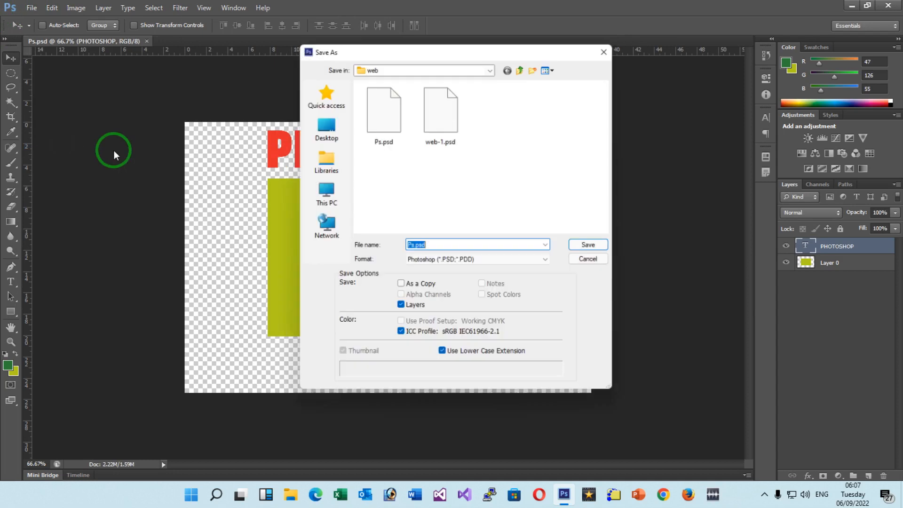
click(492, 260)
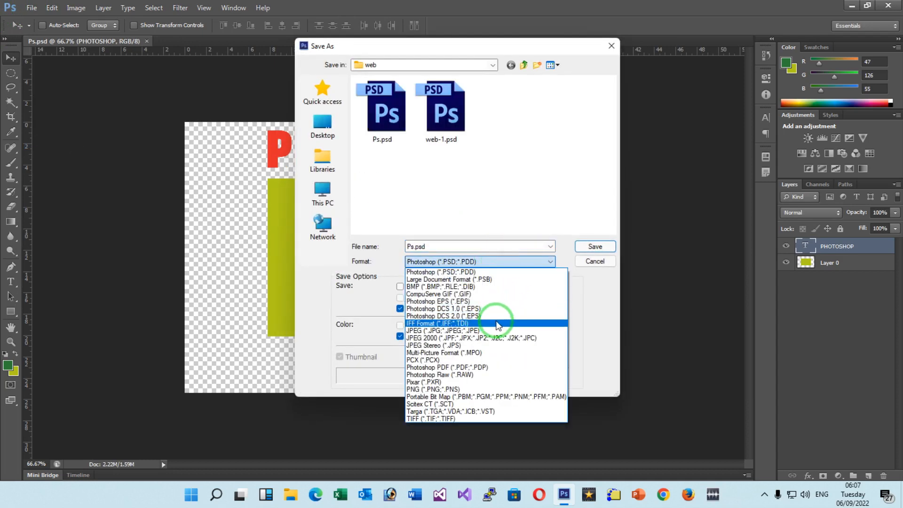
click(487, 331)
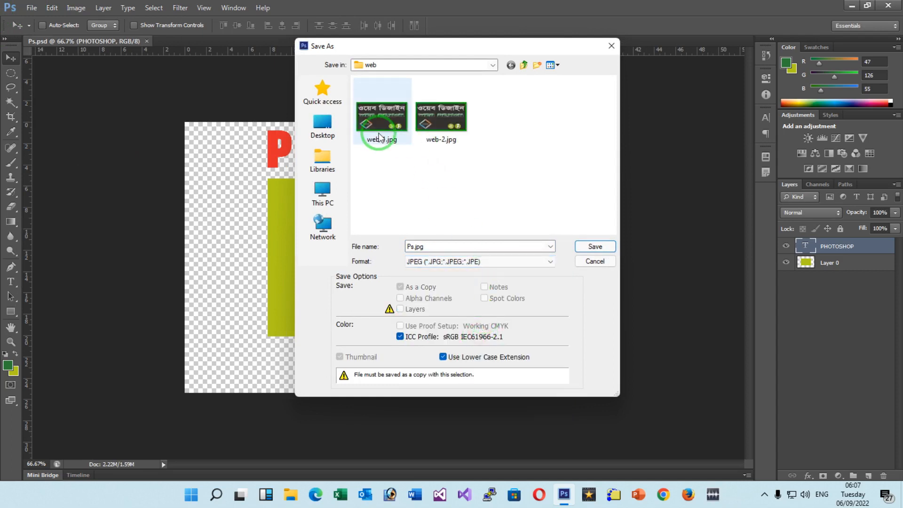
click(322, 123)
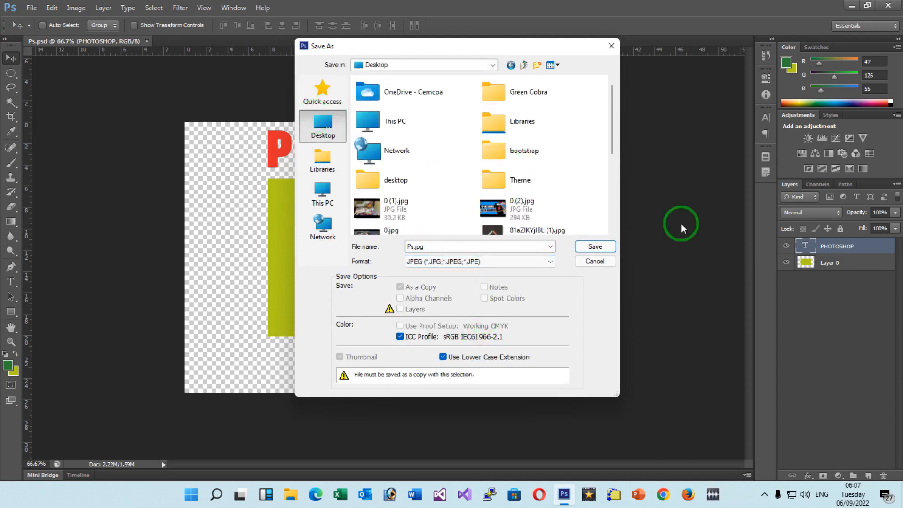
click(595, 246)
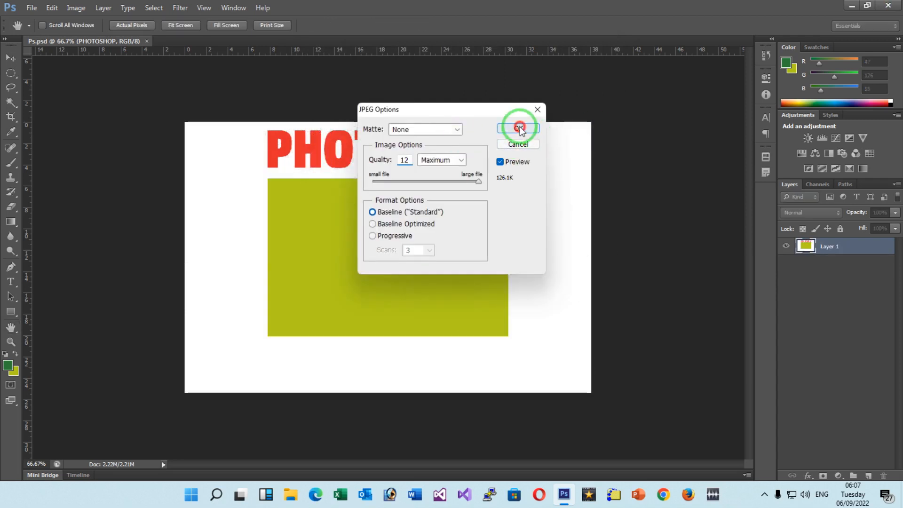
click(518, 129)
Step: Switch to the Windows desktop and open the exported Ps.jpg in the image viewer to check it
click(851, 5)
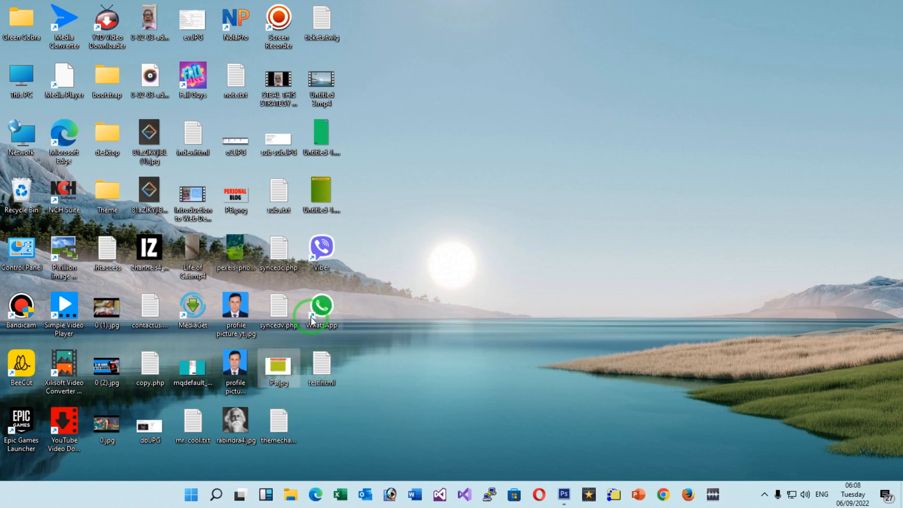
click(275, 369)
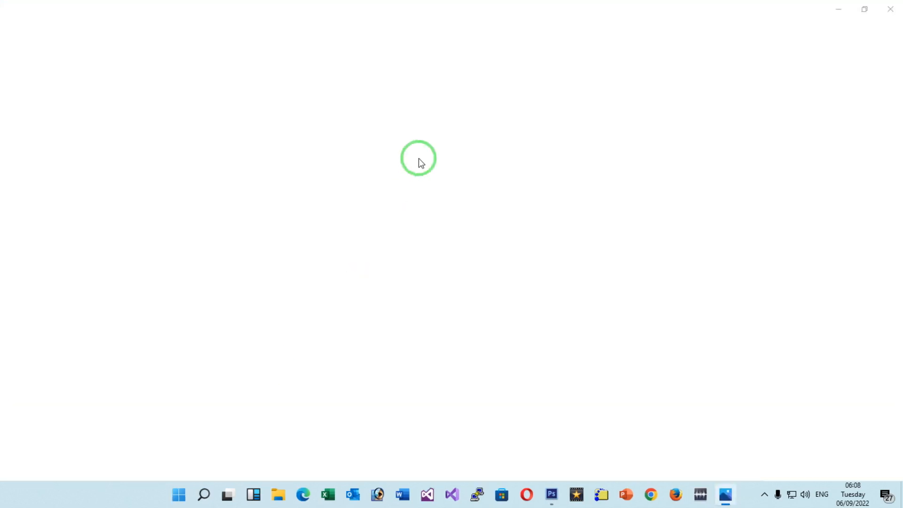